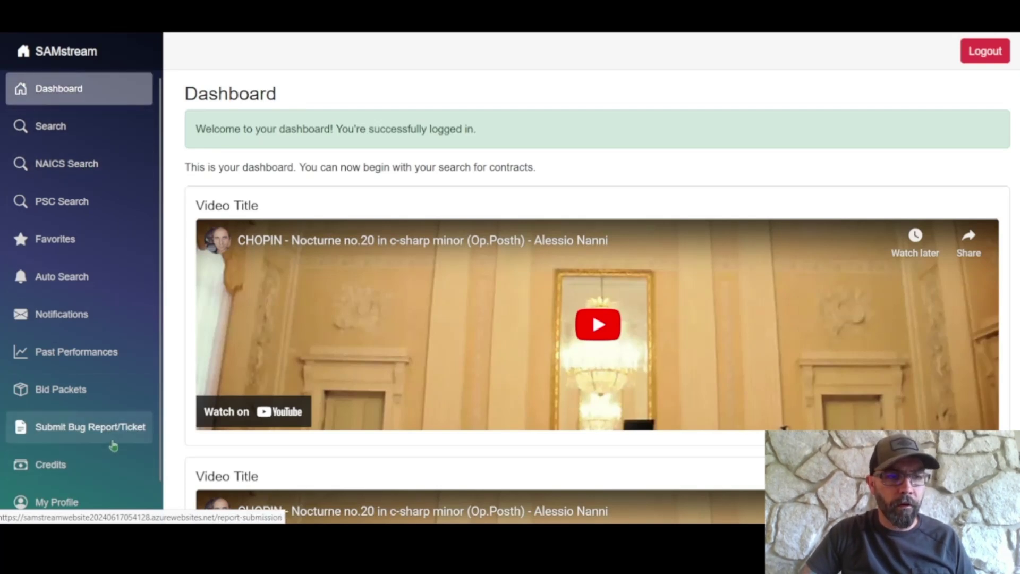
Search SAMstream contracts for 'roofing', returning 156 results led by Fort Riley Roofing SATOC
scroll(112, 444, down, 1)
scroll(87, 432, up, 1)
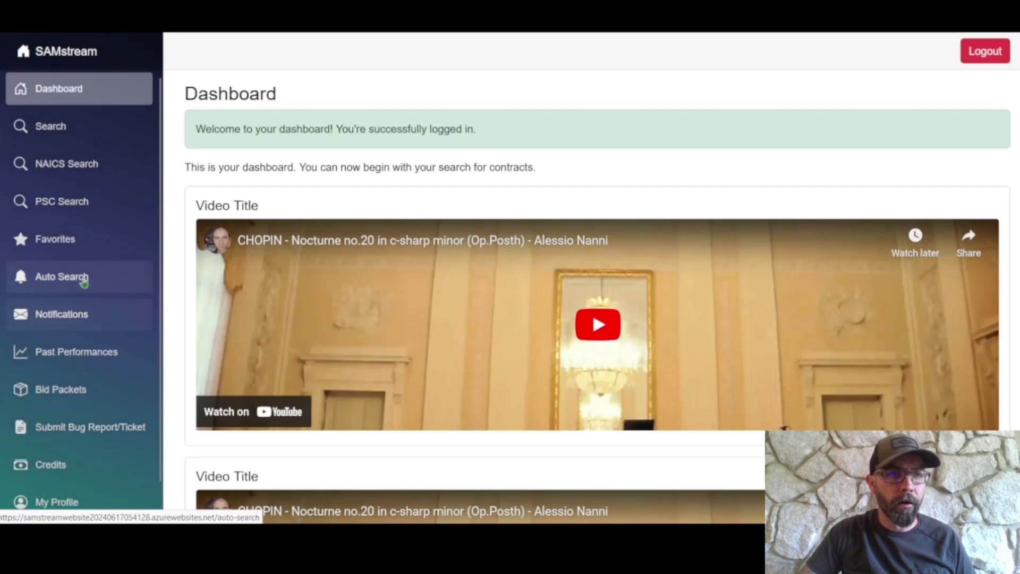
click(63, 127)
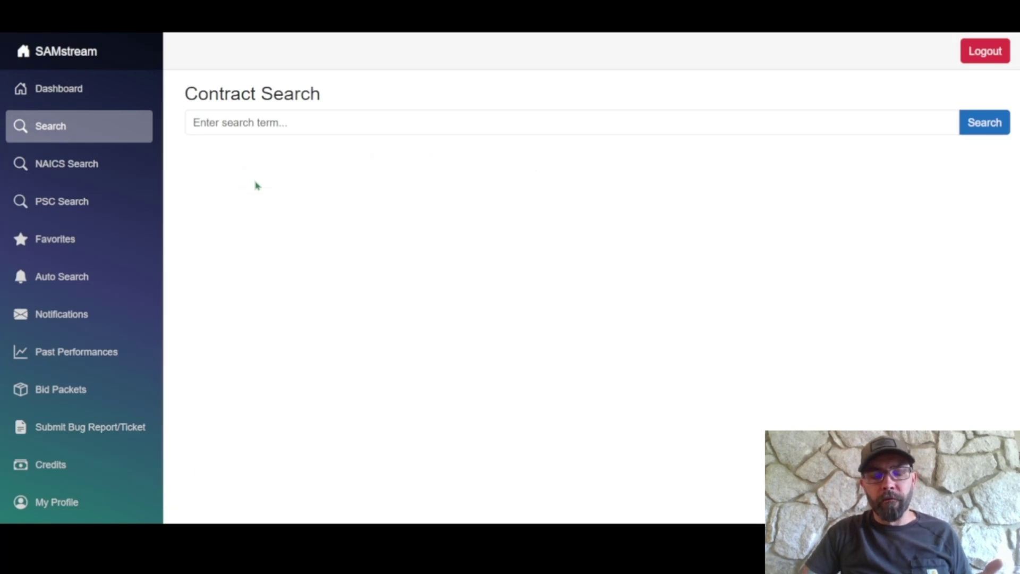
click(271, 123)
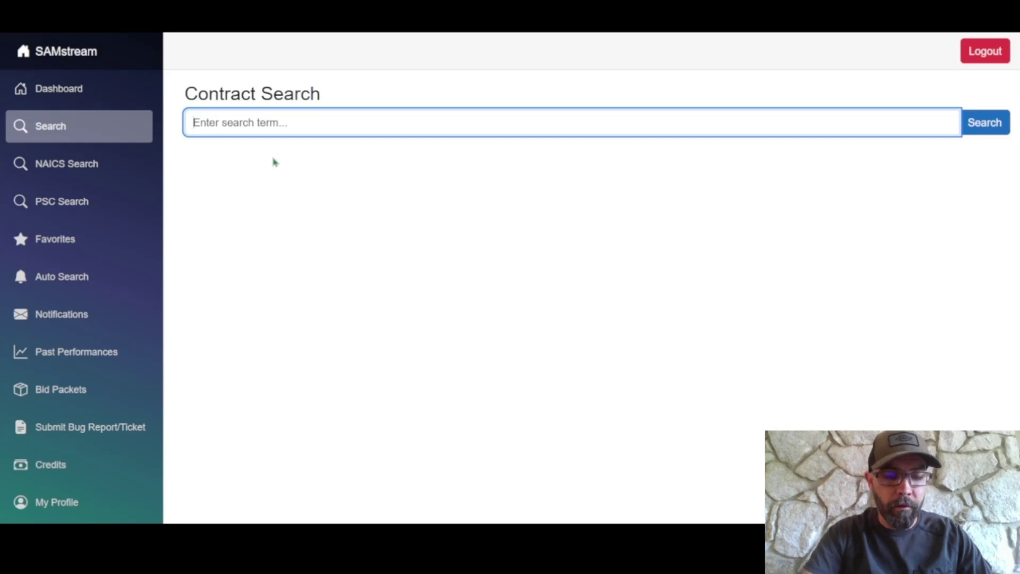
text(roofing)
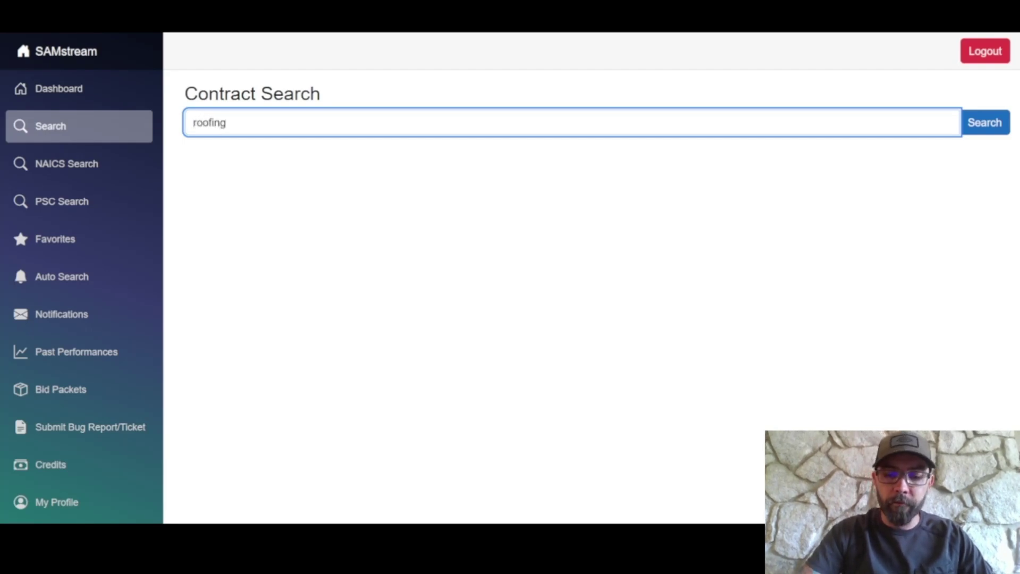
key(Return)
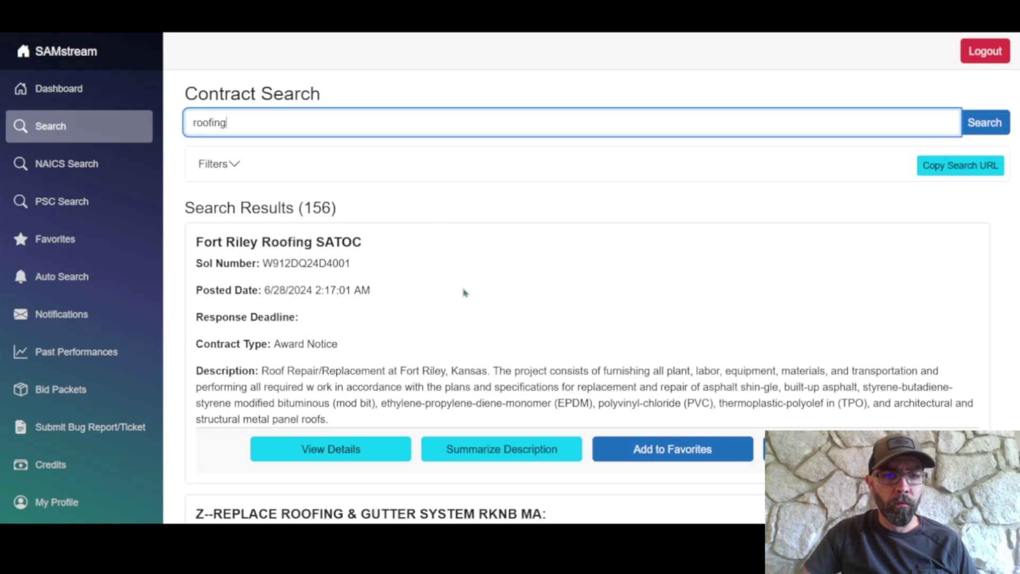
scroll(465, 293, down, 5)
scroll(392, 311, down, 4)
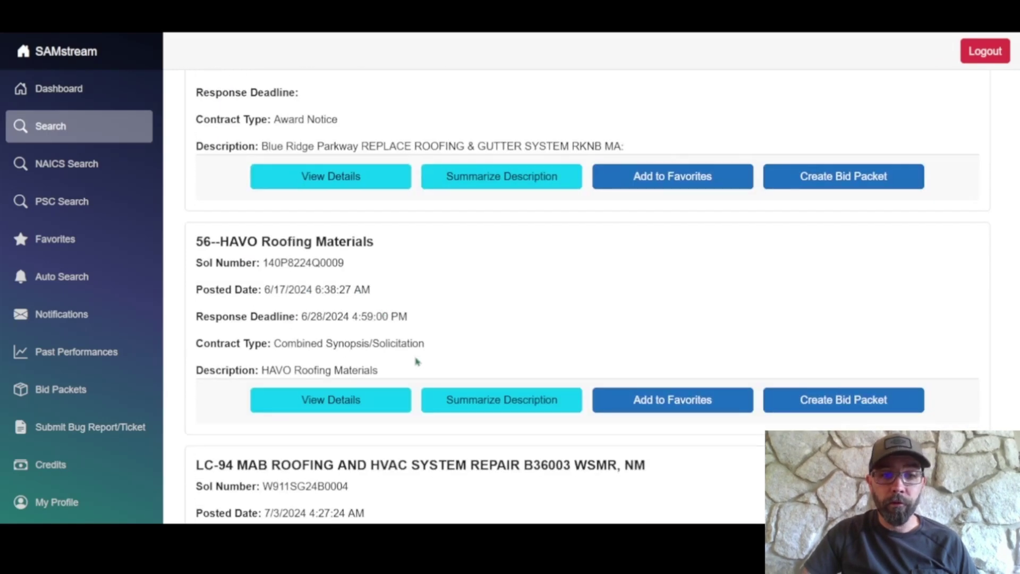
scroll(417, 361, up, 3)
scroll(428, 398, down, 7)
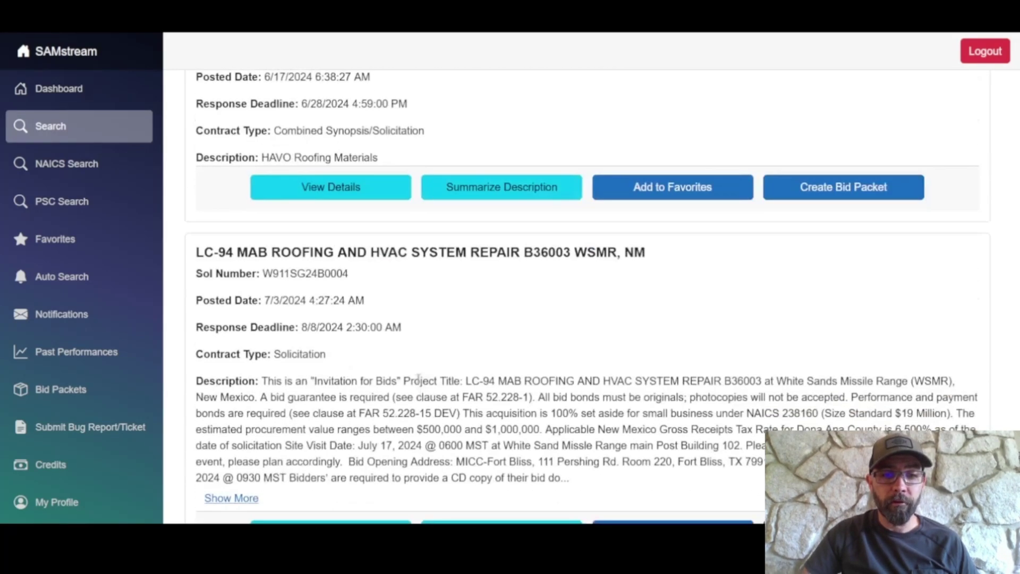
scroll(418, 378, up, 10)
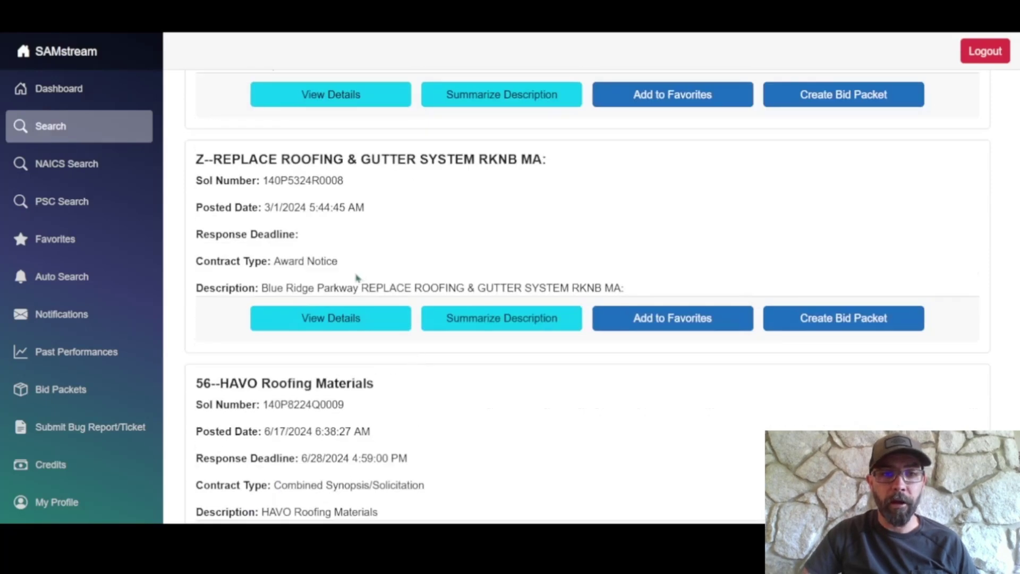
scroll(356, 213, up, 3)
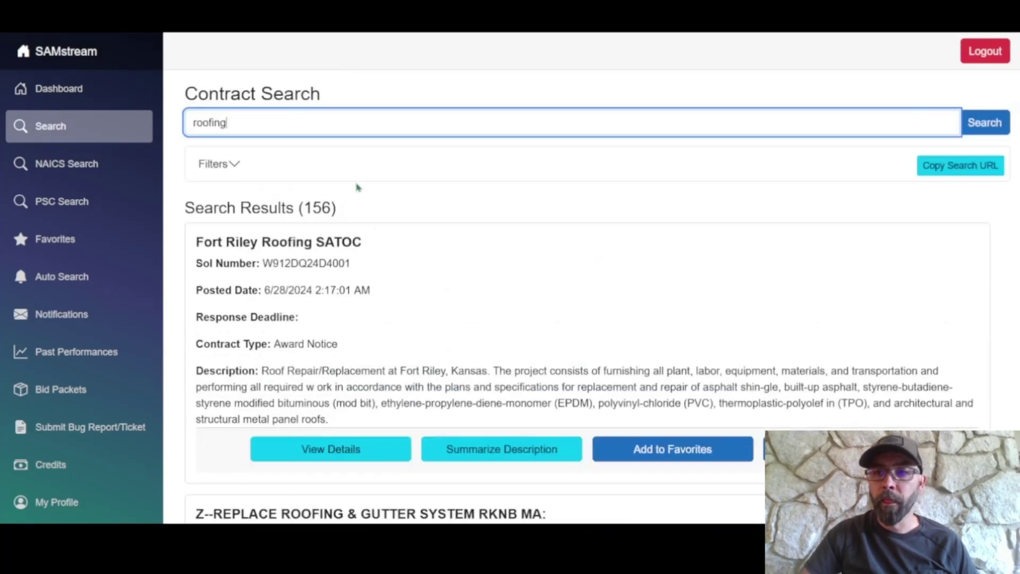
Enter 07/17/2024 as the Response Deadline From Date in the search filters
click(227, 163)
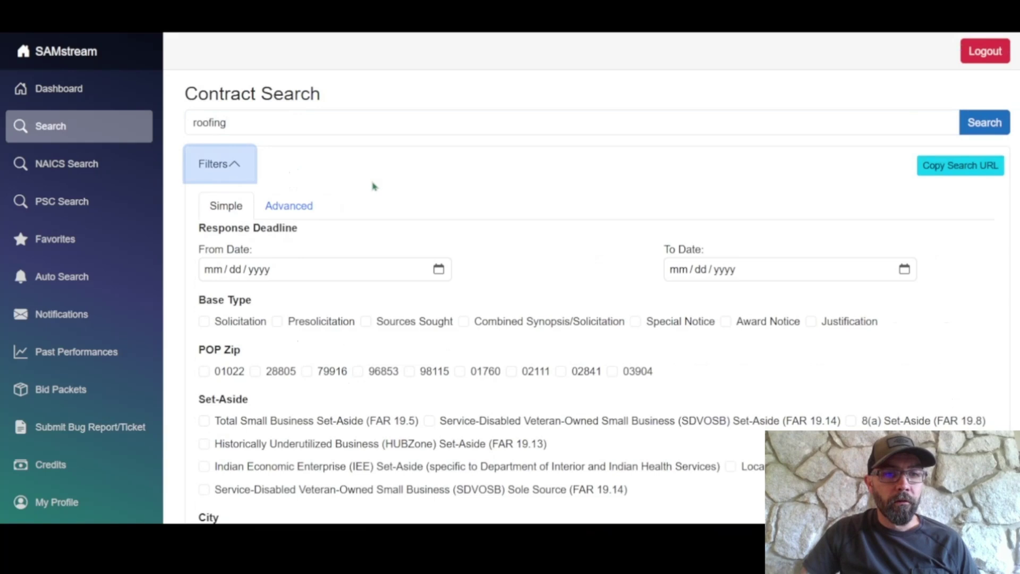
scroll(393, 170, down, 1)
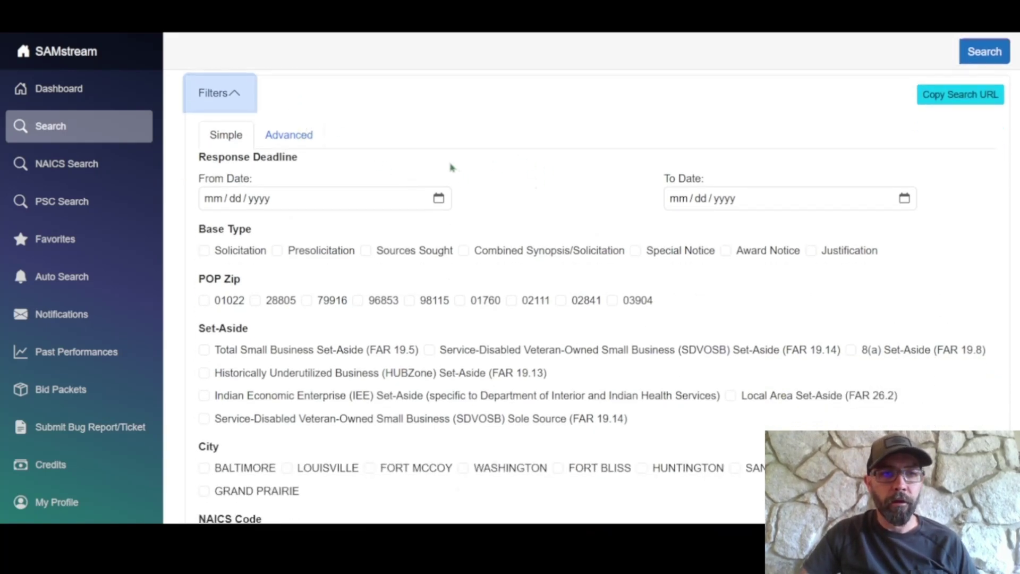
click(439, 204)
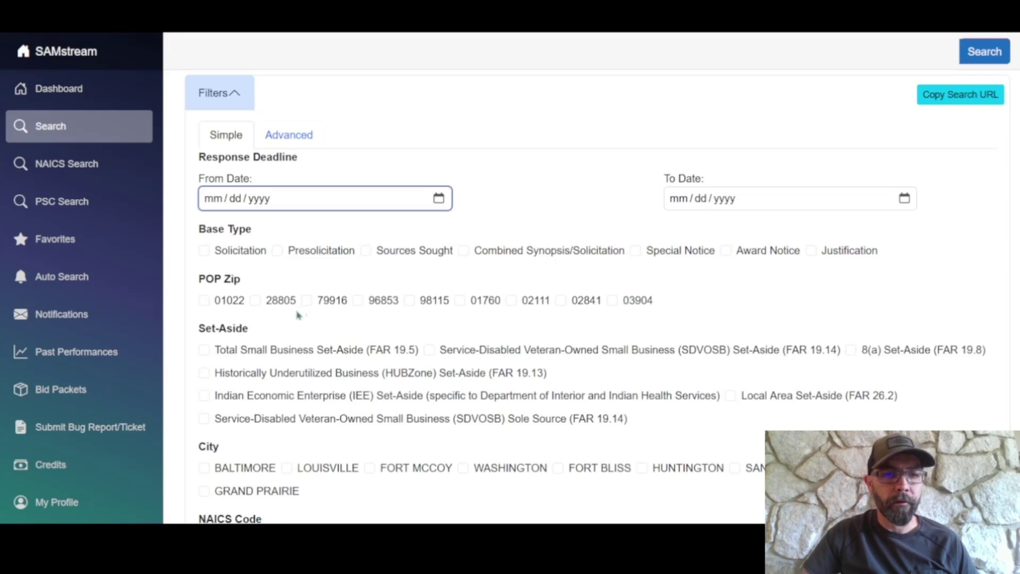
text(07172024)
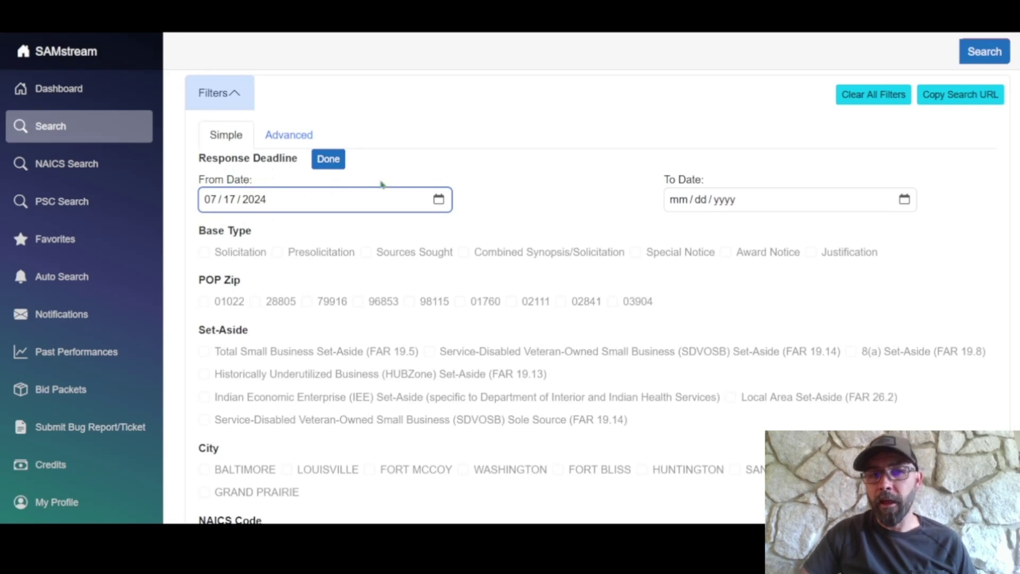
Limit the roofing results to Solicitation and Combined Synopsis/Solicitation notices, leaving 27 results
click(336, 167)
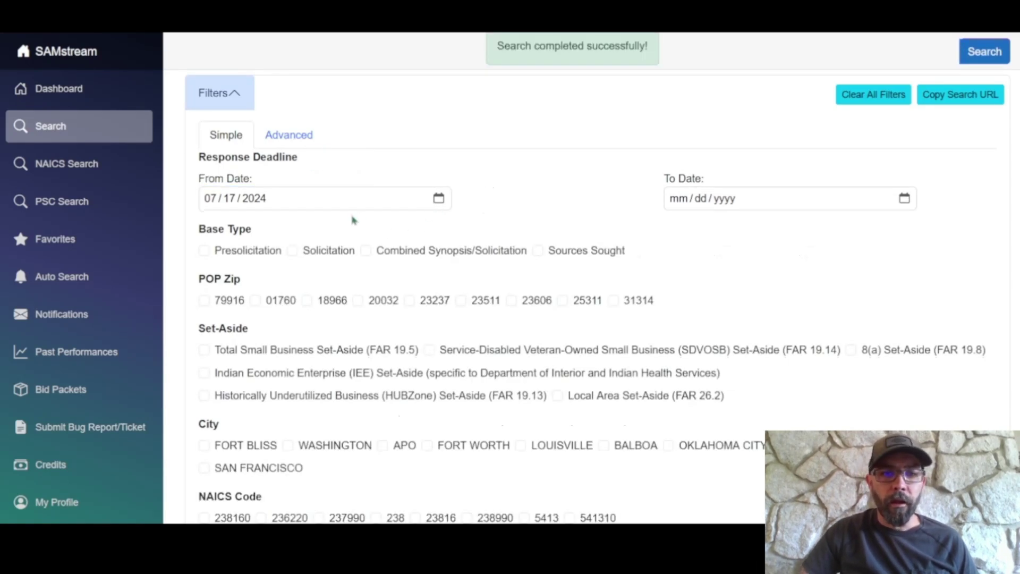
click(293, 252)
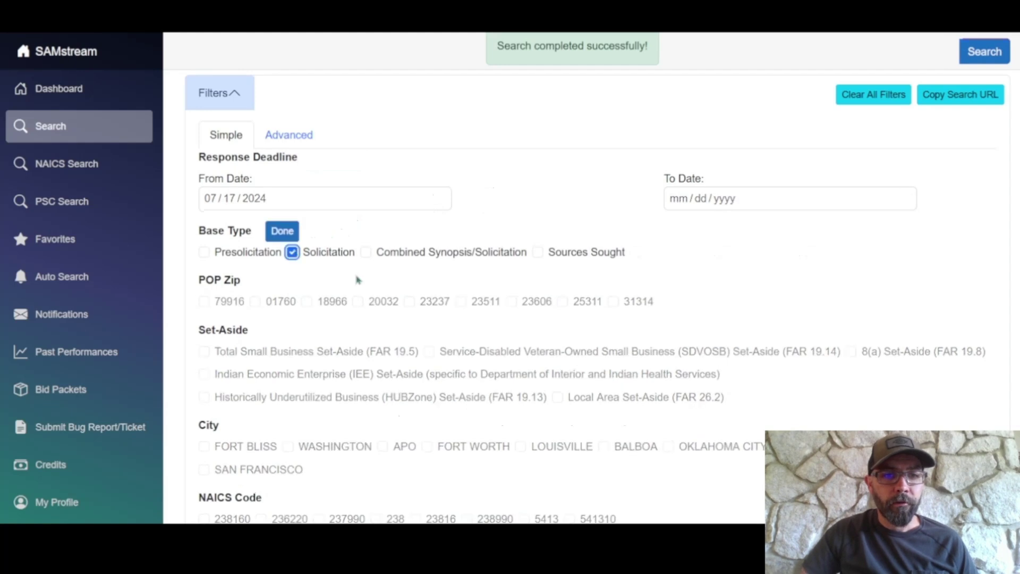
click(367, 253)
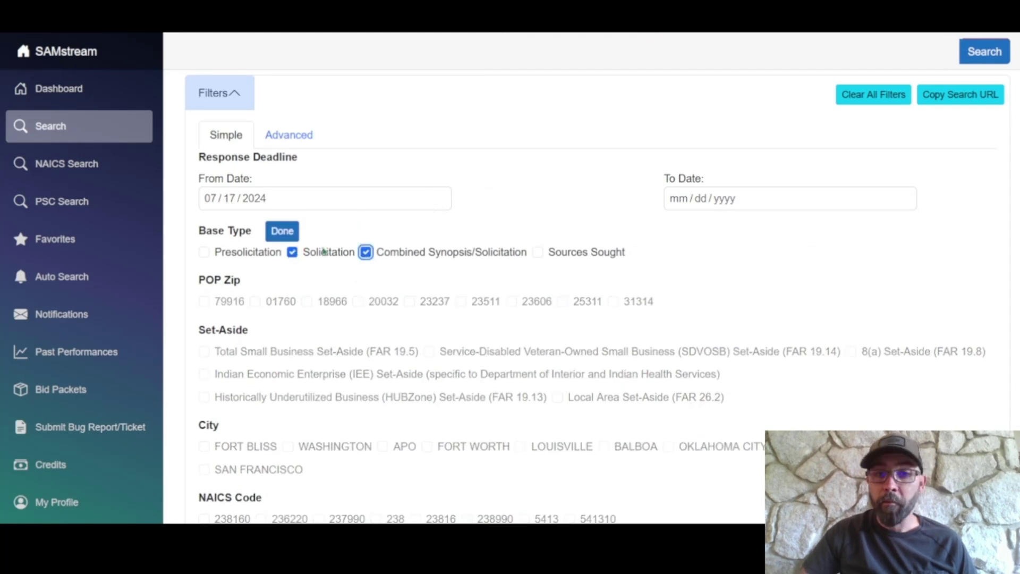
click(294, 232)
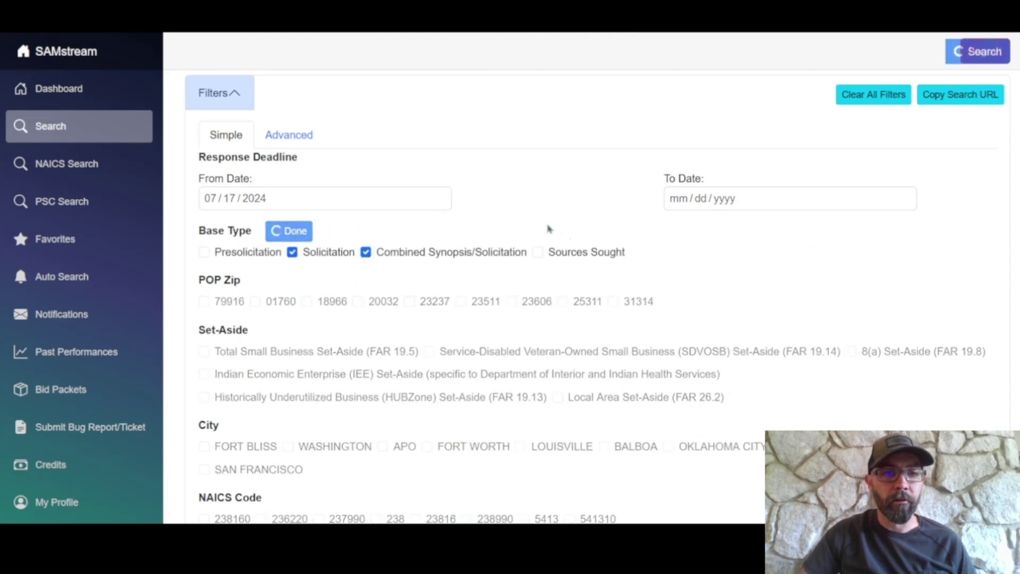
click(237, 96)
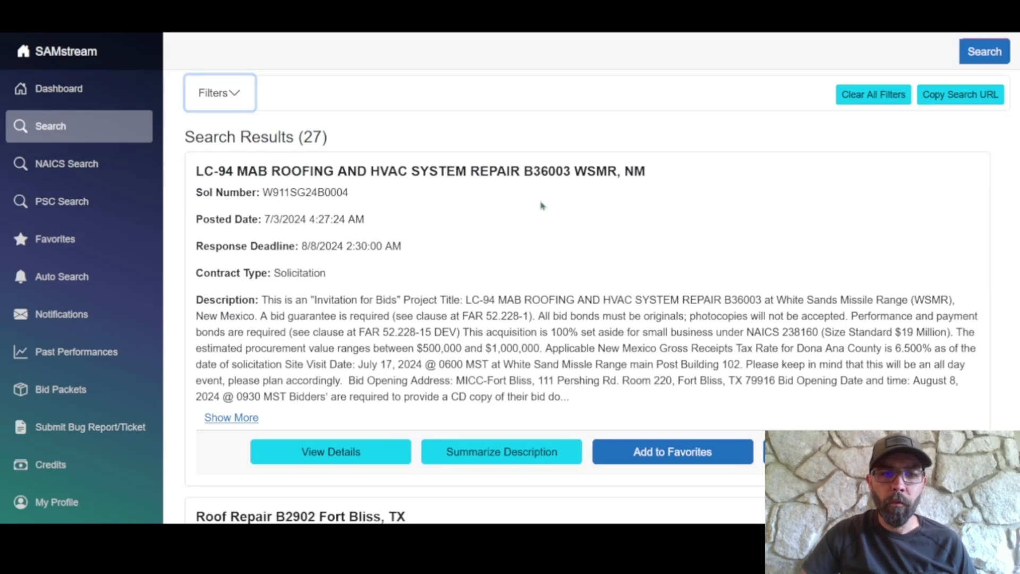
scroll(477, 205, down, 8)
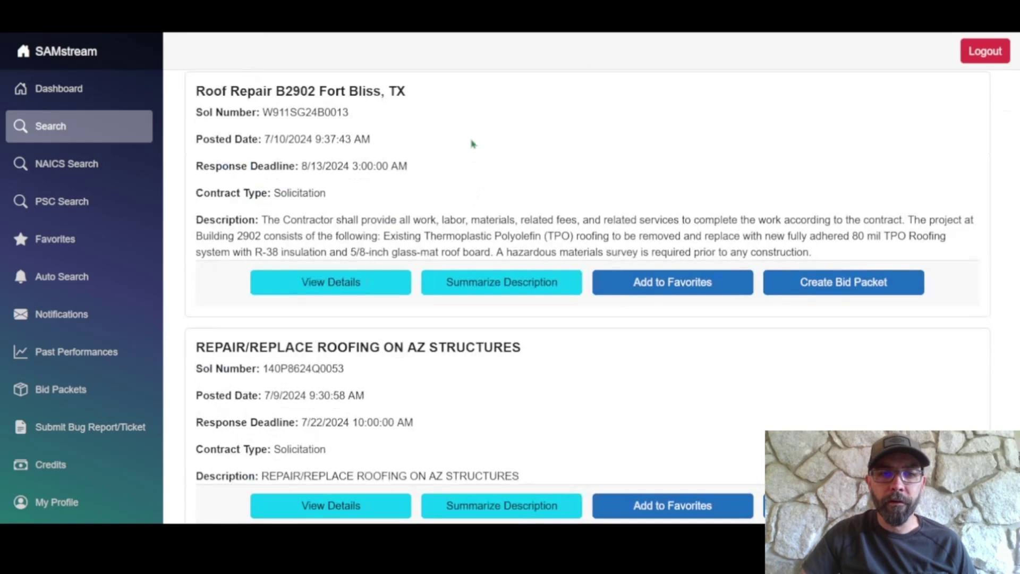
scroll(473, 144, up, 1)
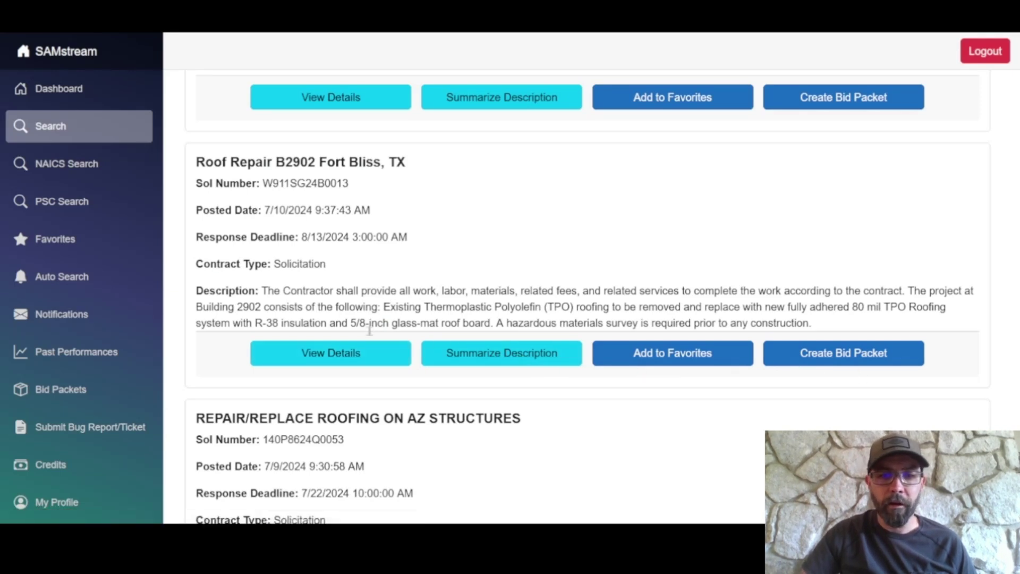
click(364, 356)
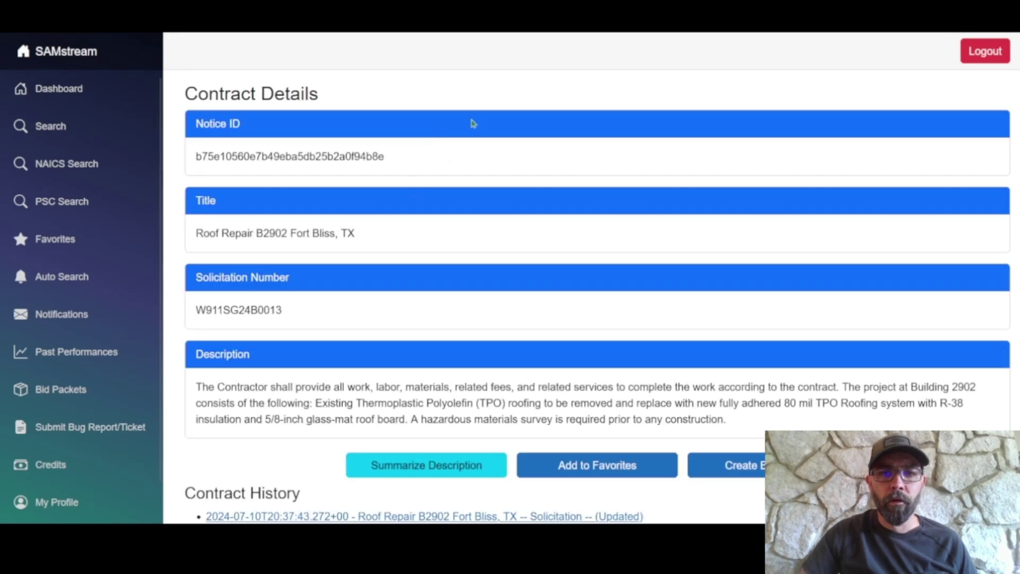
key(alt+Left)
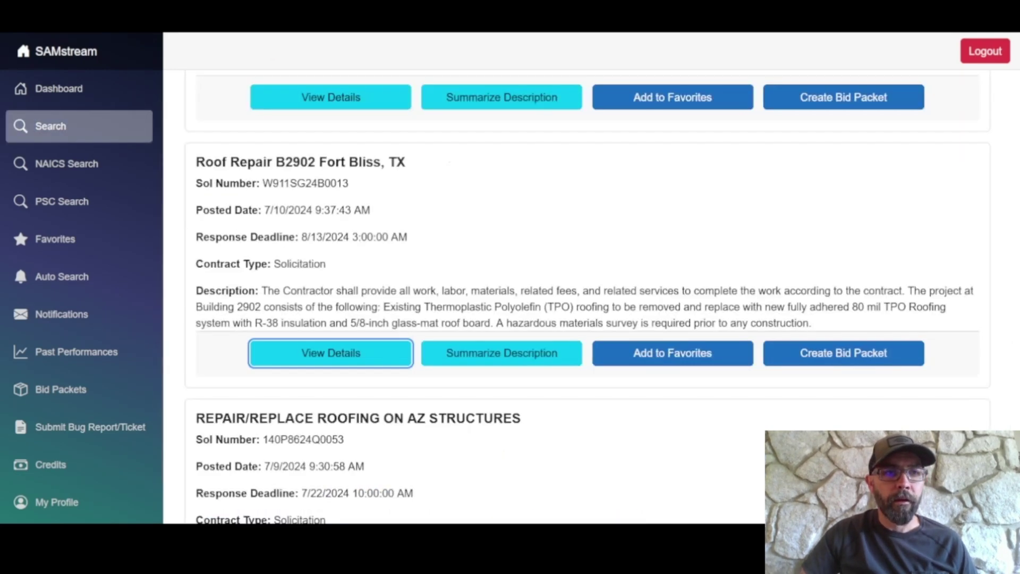
key(alt+Right)
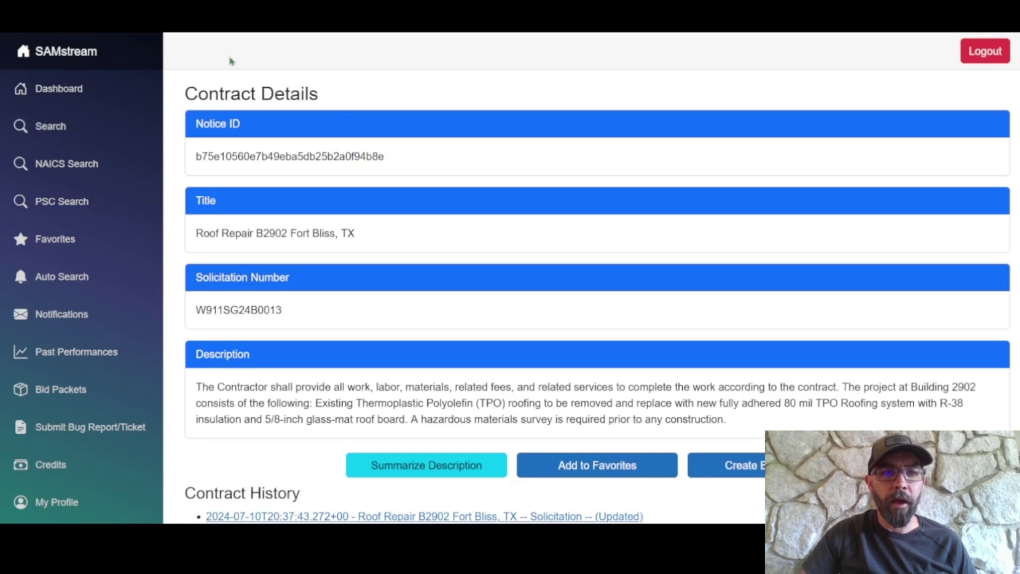
key(alt+Left)
key(alt+Right)
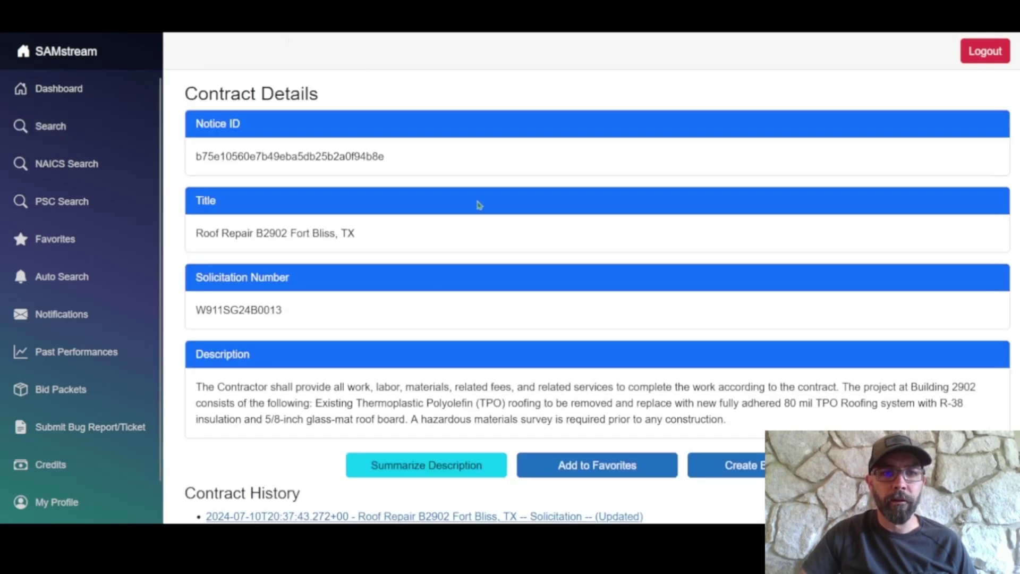
key(alt+Left)
key(alt+Right)
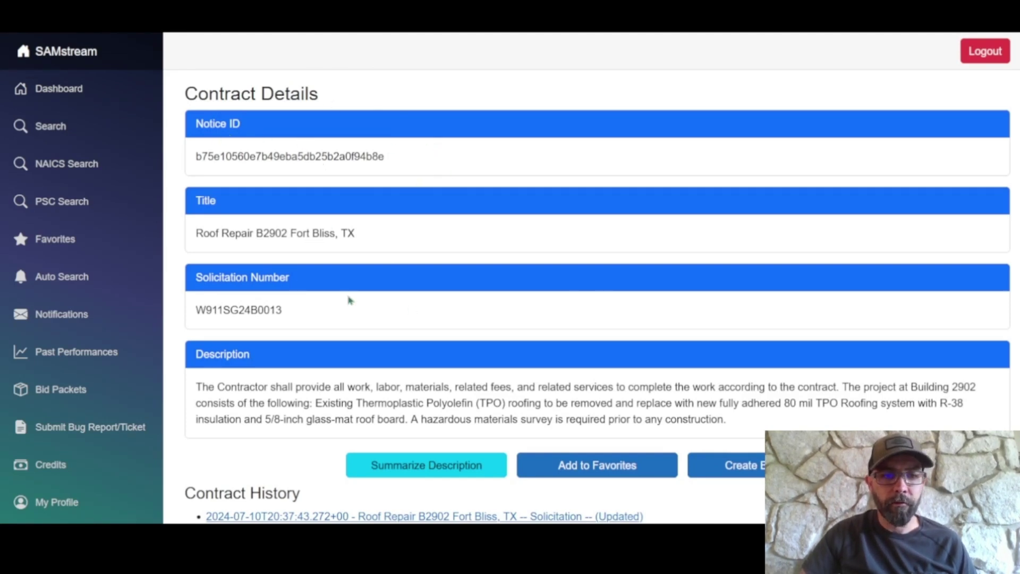
scroll(372, 298, down, 4)
scroll(415, 325, up, 3)
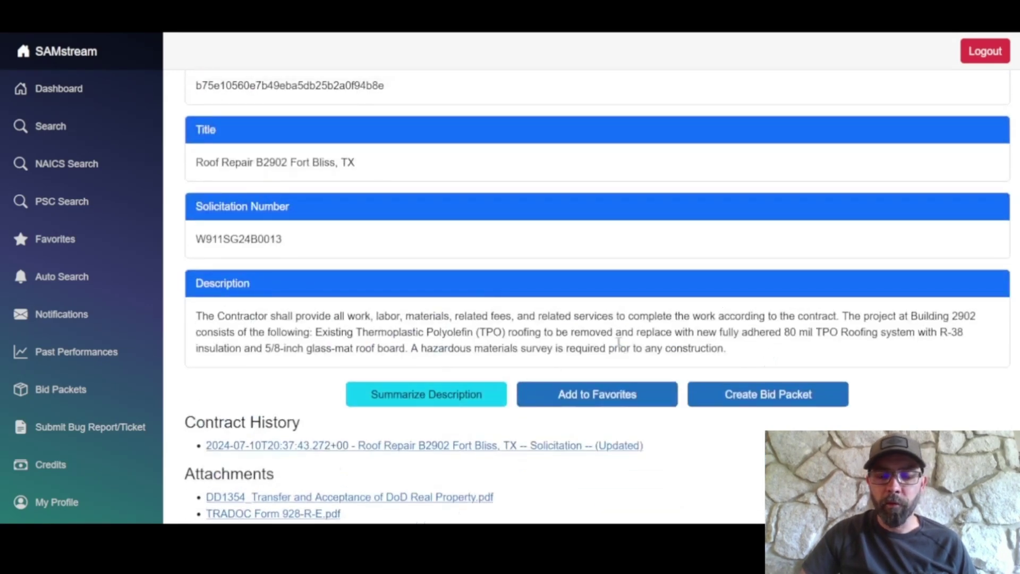
Summarize the Fort Bliss roof repair description into a saved Description Override
click(442, 396)
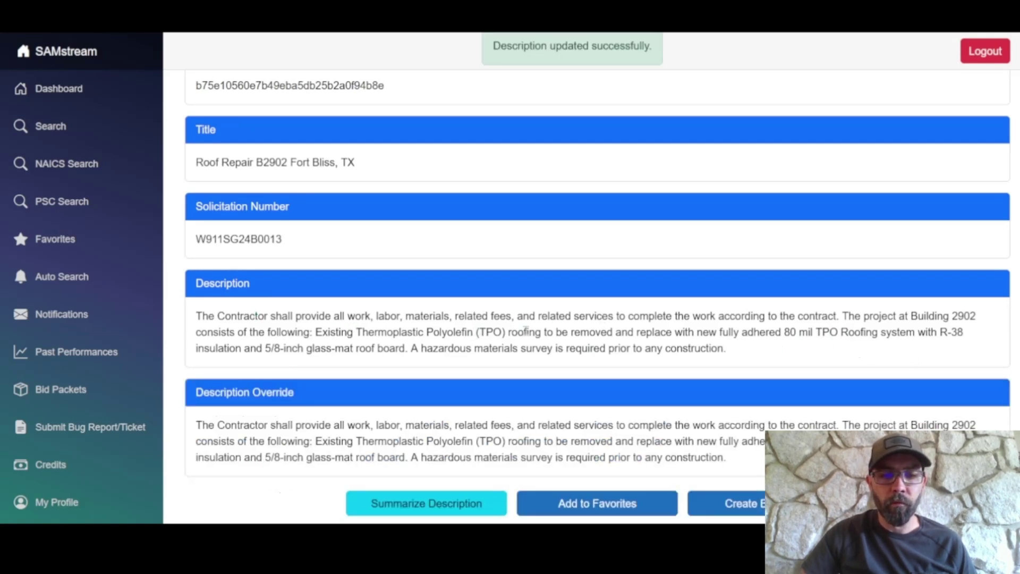
scroll(350, 326, down, 3)
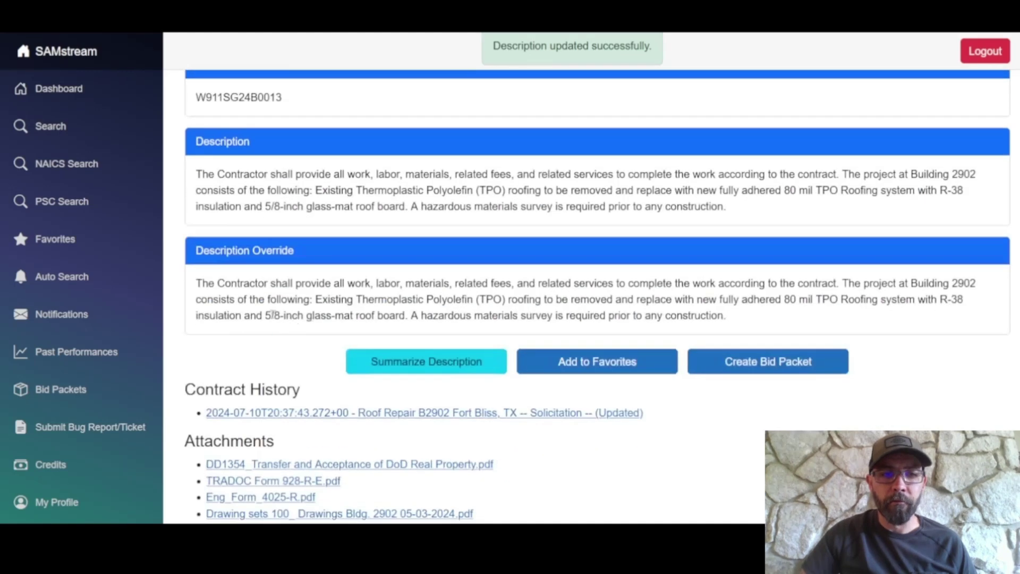
scroll(271, 320, up, 2)
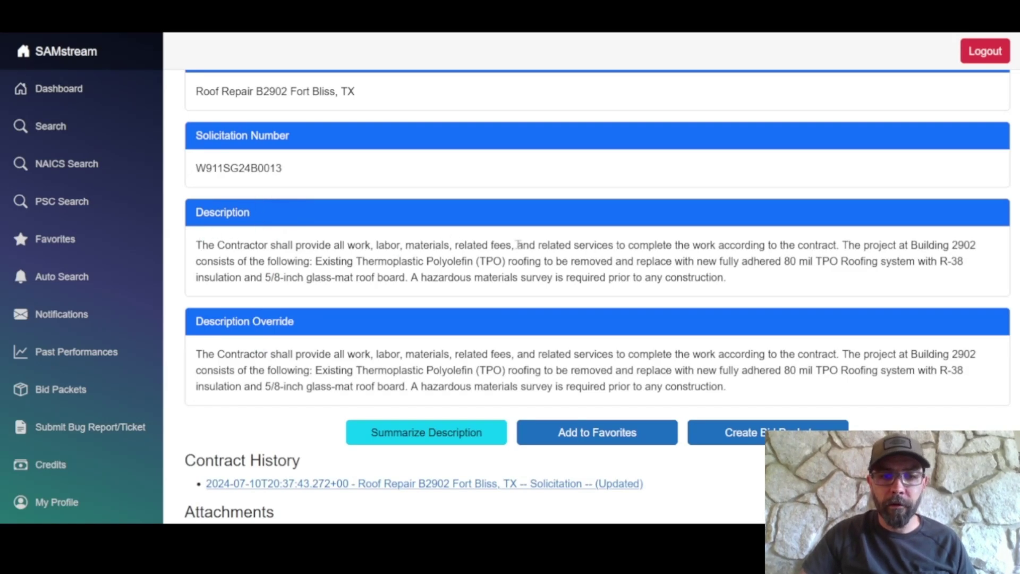
Expand the Department/Ind. Agency accordion and review the agency, codes, dates, set-aside, location and link values
scroll(464, 302, down, 4)
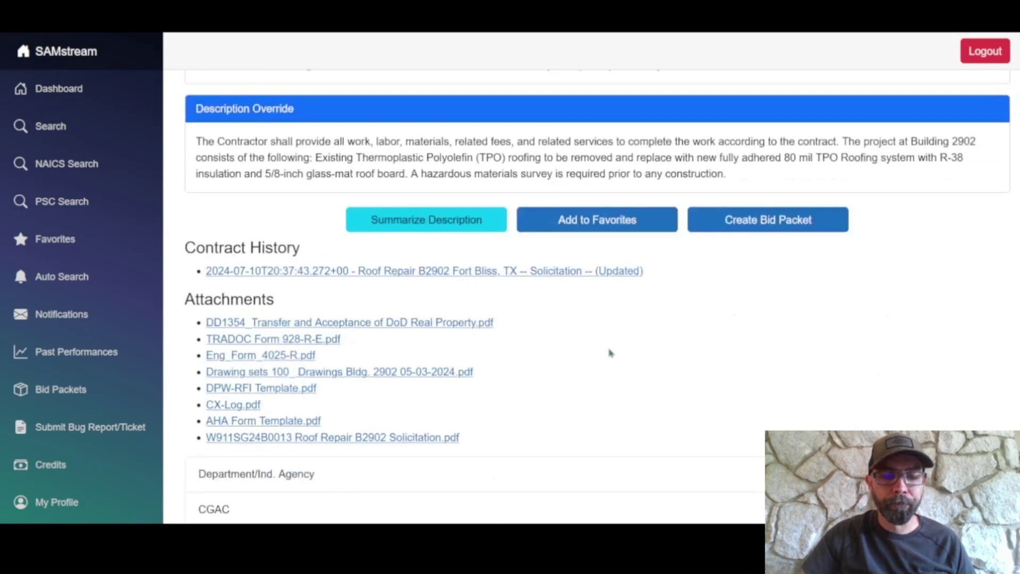
scroll(611, 354, down, 4)
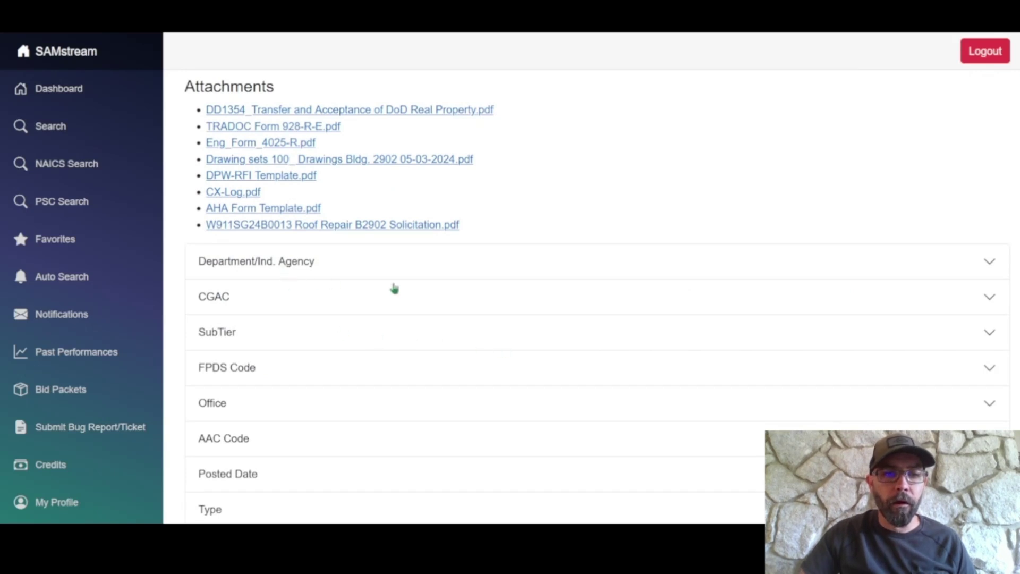
scroll(393, 288, up, 4)
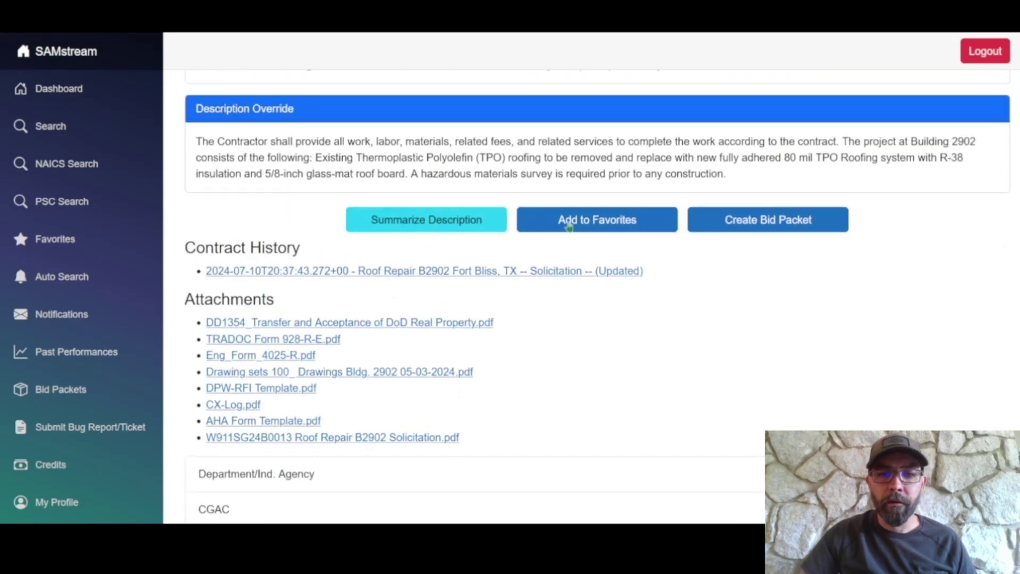
scroll(722, 296, down, 3)
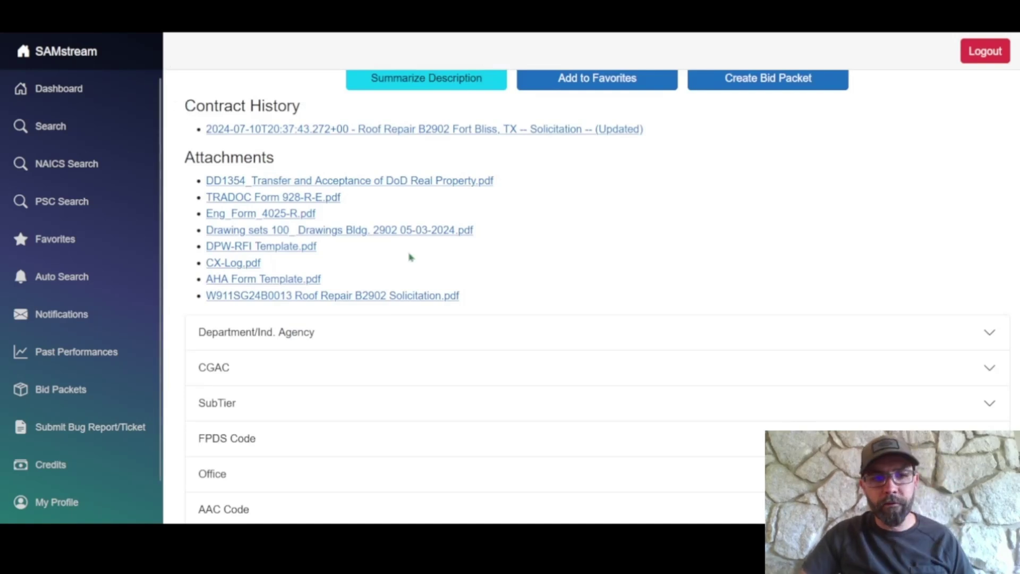
scroll(345, 266, down, 1)
click(337, 263)
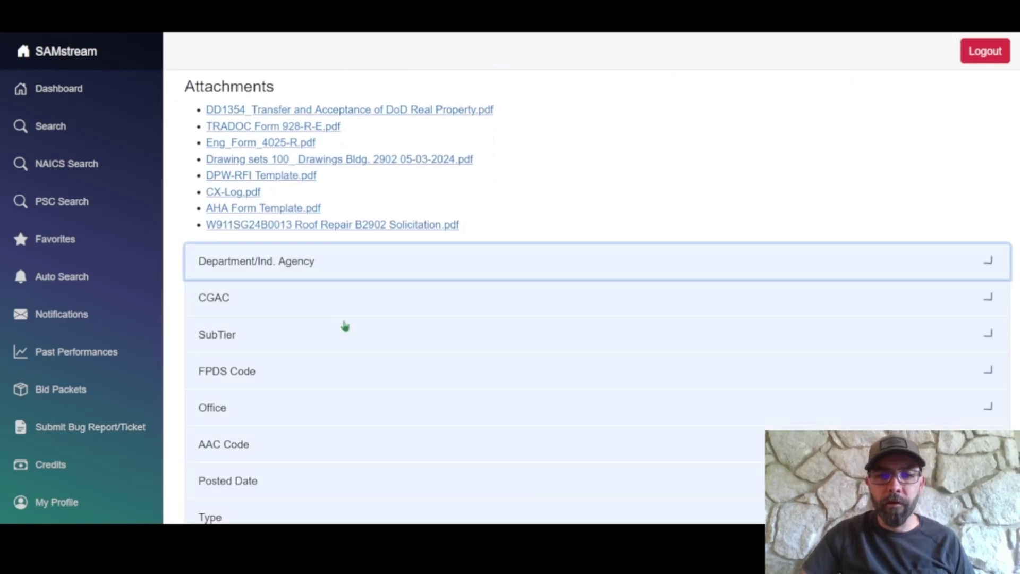
scroll(338, 324, down, 2)
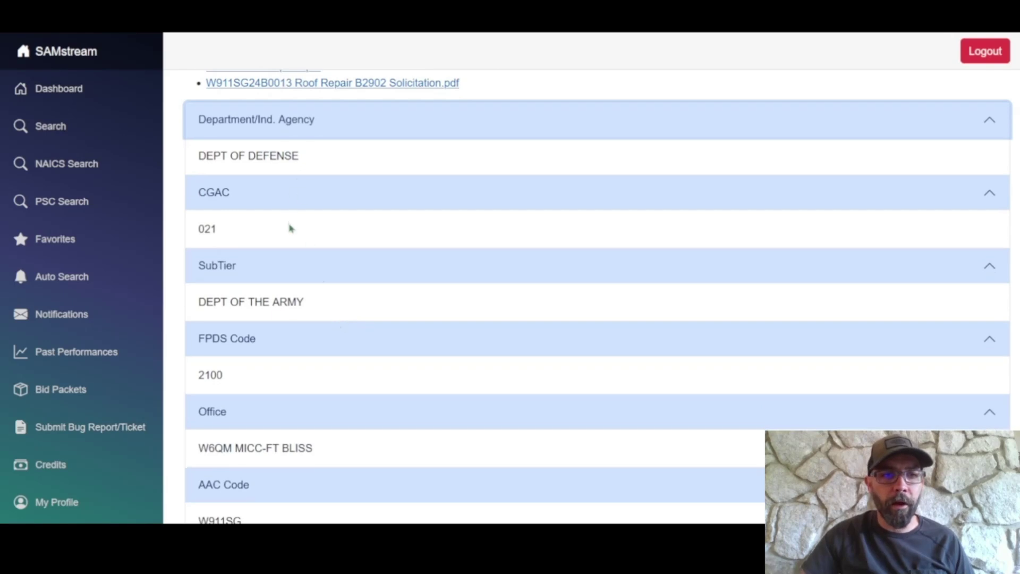
scroll(290, 227, down, 5)
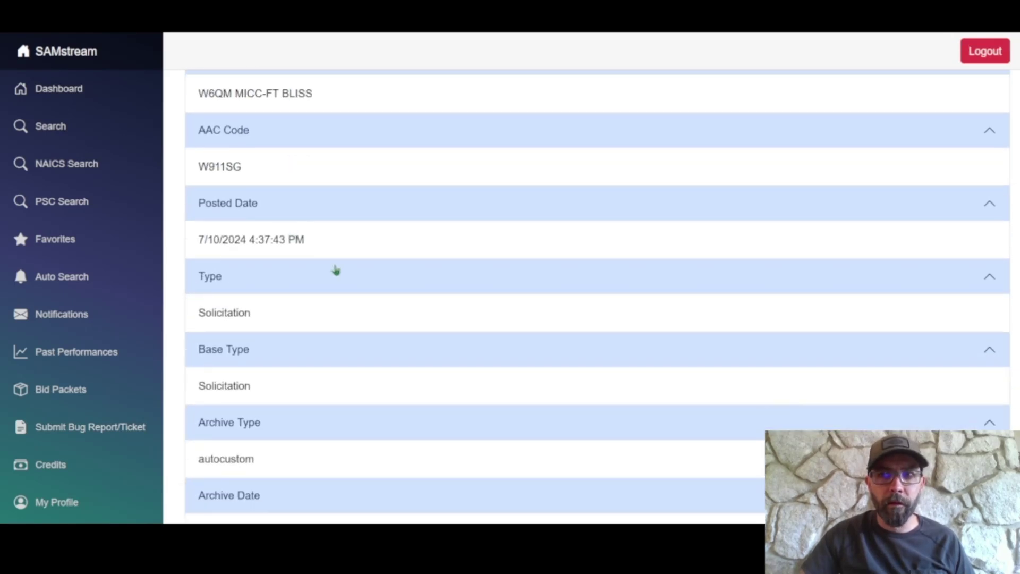
scroll(335, 271, down, 20)
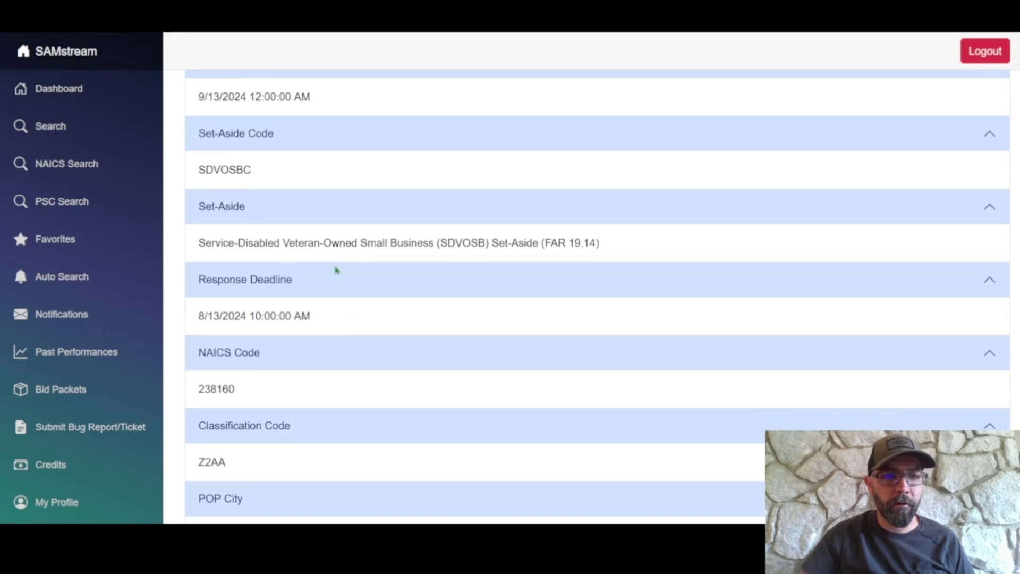
scroll(336, 269, down, 4)
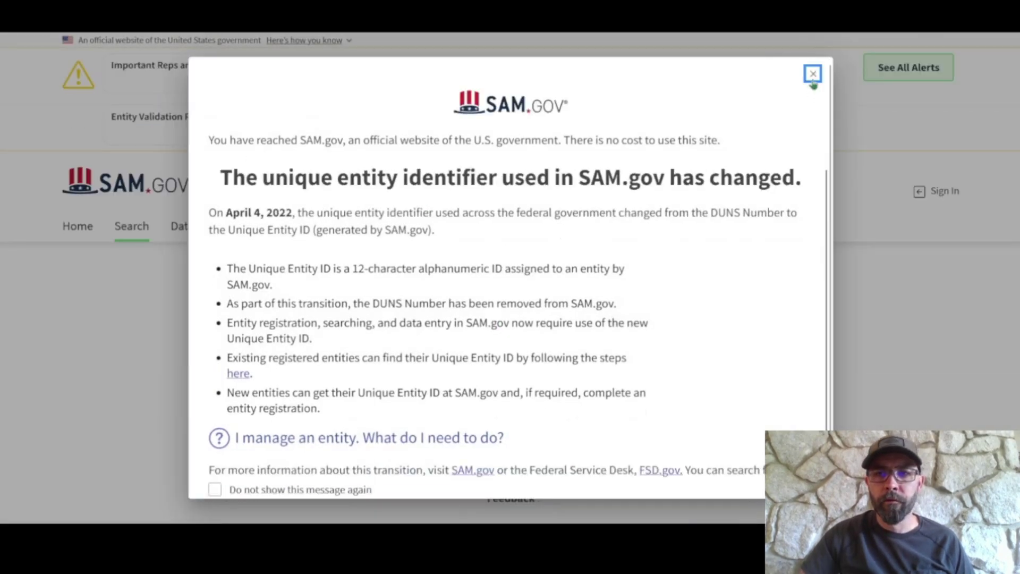
Dismiss the SAM.gov welcome notice and review the solicitation's General Information and Classification
click(814, 74)
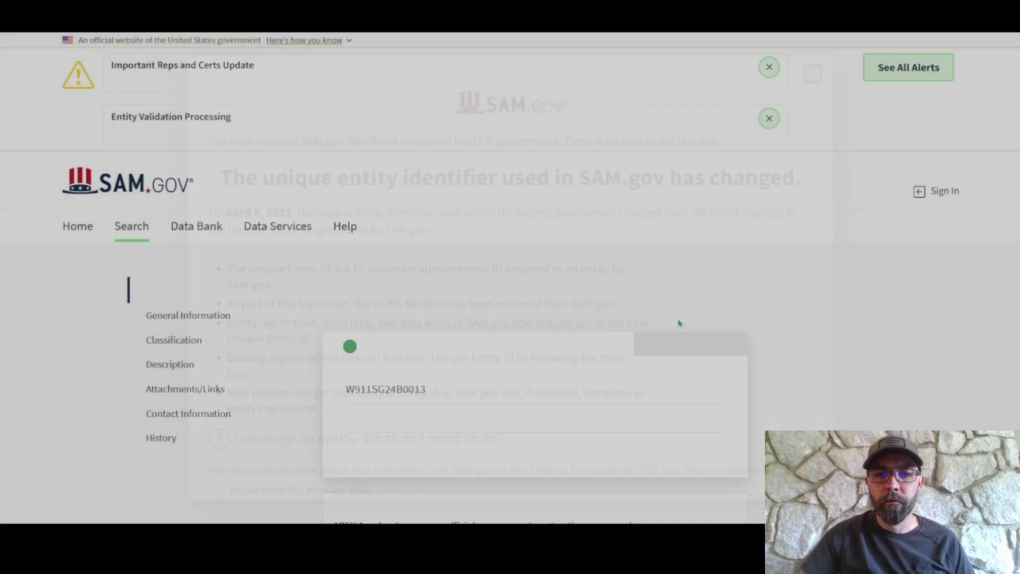
scroll(503, 292, down, 8)
scroll(504, 291, down, 7)
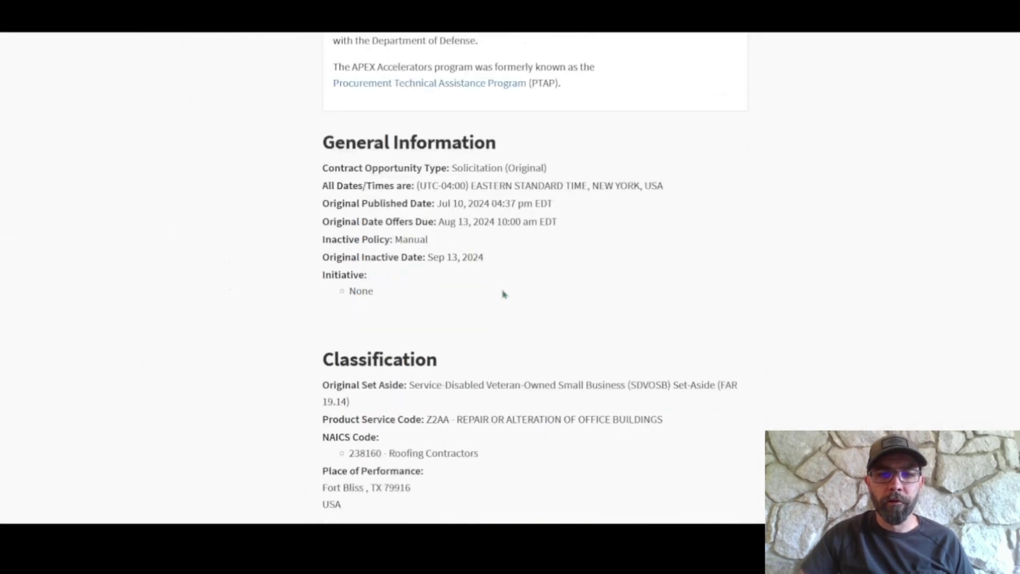
scroll(494, 326, up, 15)
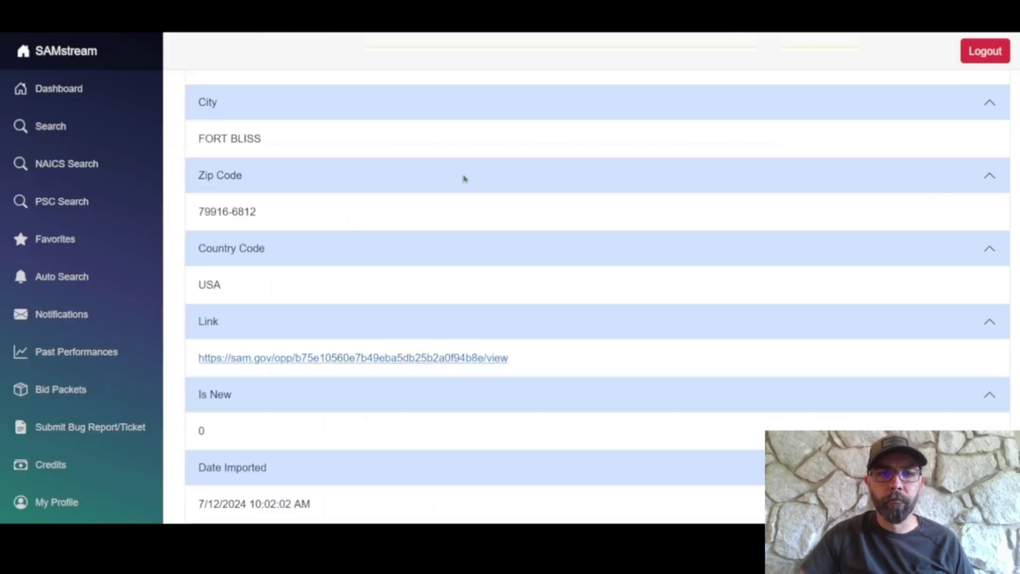
Collapse the Department/Ind. Agency solicitation fields
scroll(460, 319, up, 10)
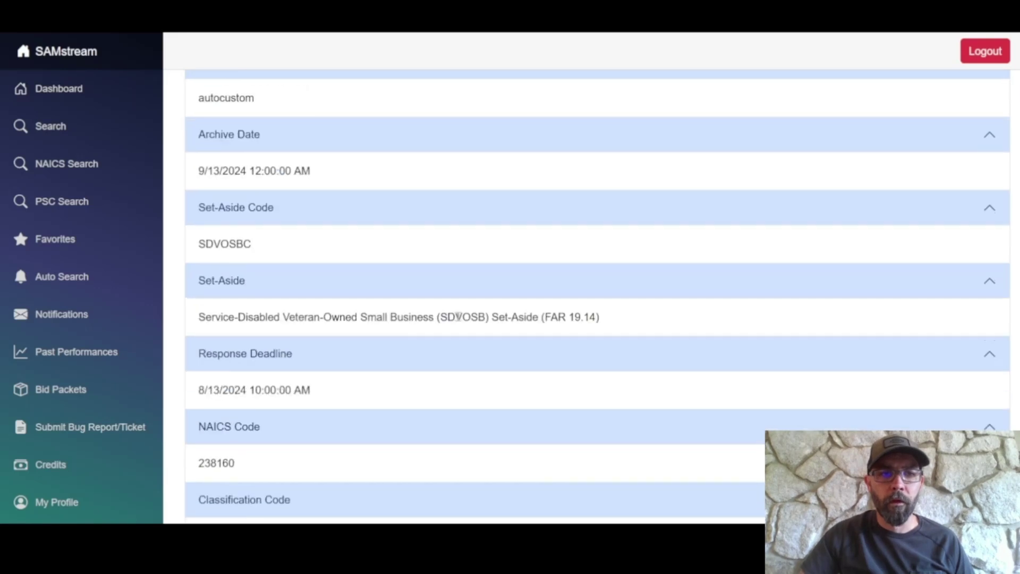
scroll(458, 316, up, 15)
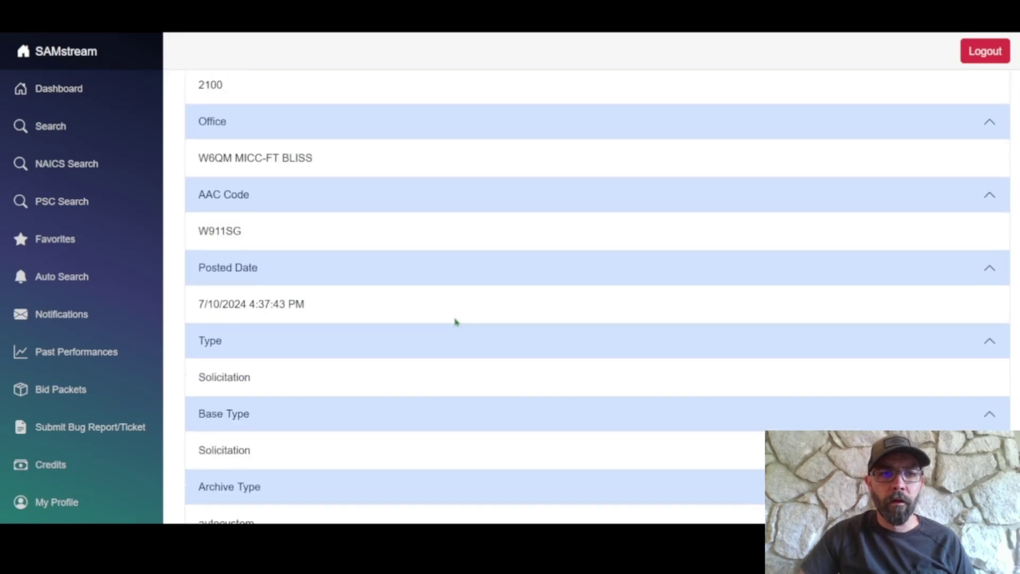
click(397, 326)
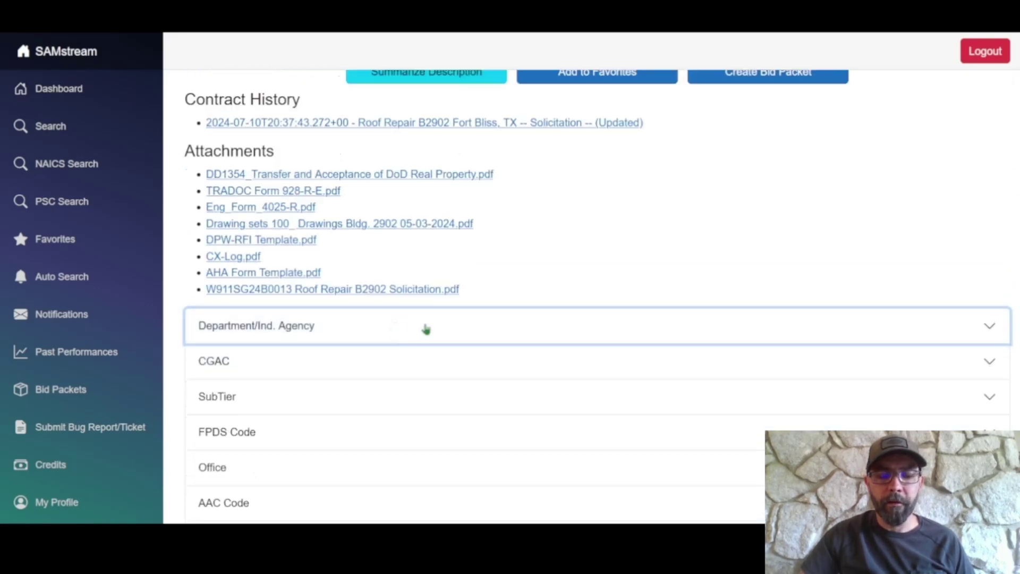
Add the Roof Repair B2902 Fort Bliss contract to favorites, then start a bid packet
scroll(556, 250, up, 4)
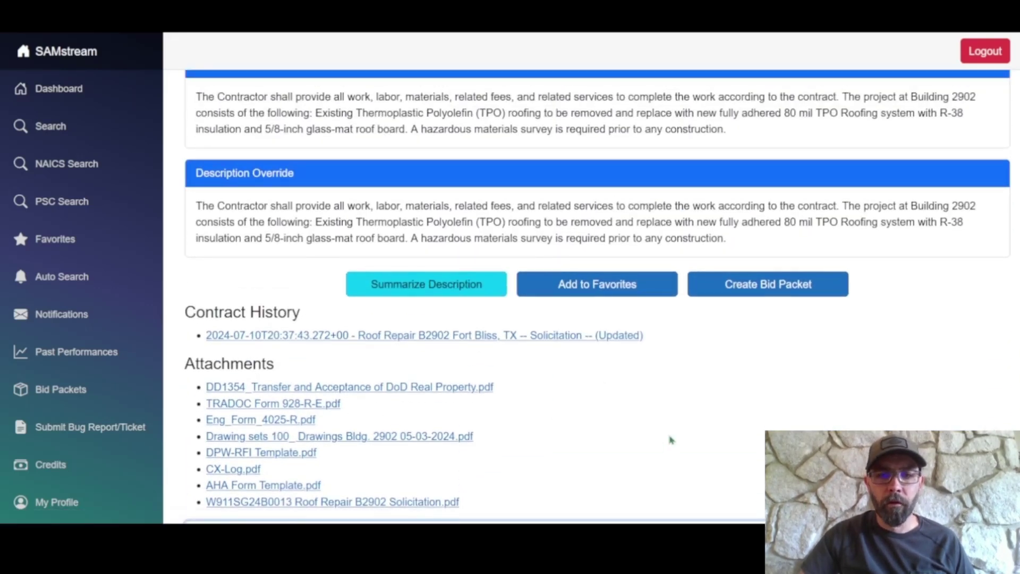
scroll(659, 427, up, 1)
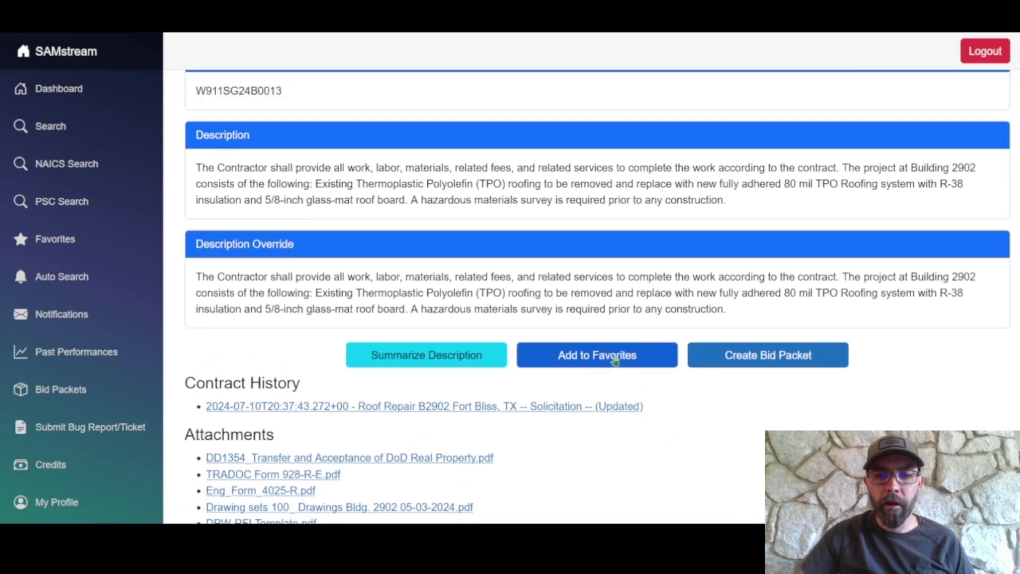
click(615, 361)
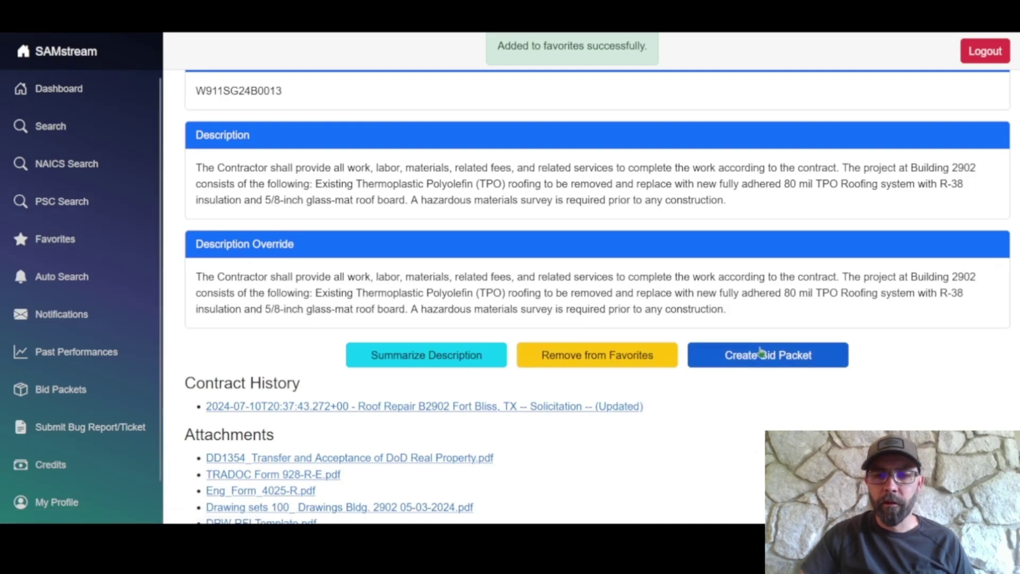
click(756, 361)
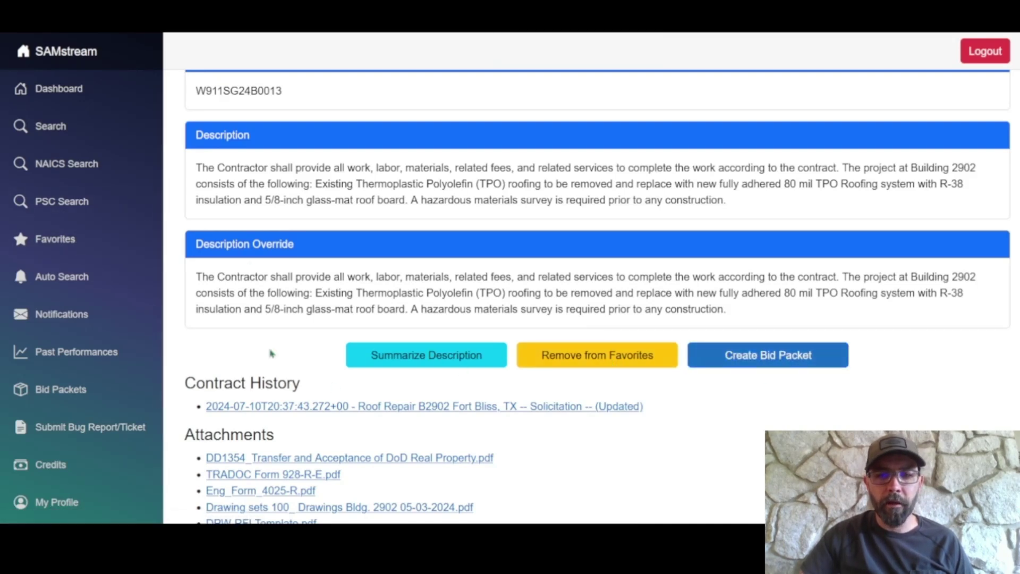
scroll(431, 316, up, 4)
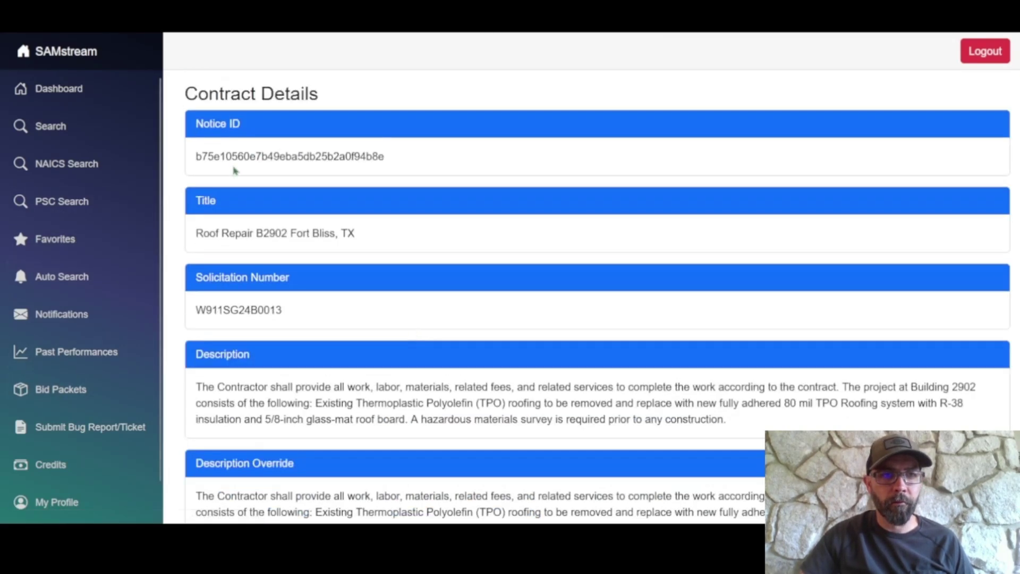